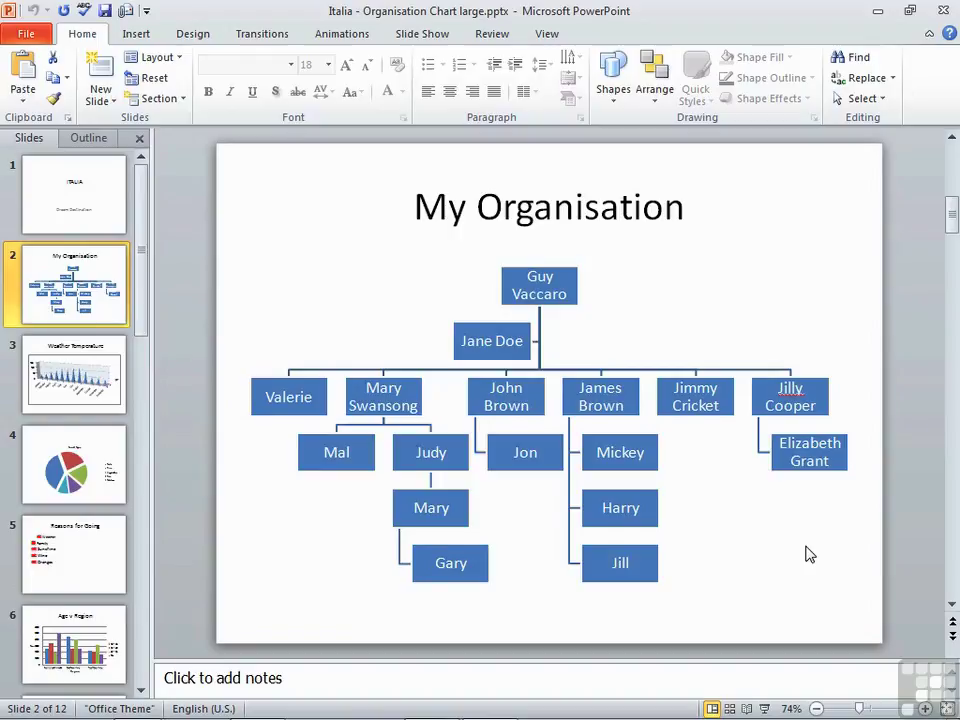
Step: Change the organisation chart on slide 2 to the hierarchy layout that has a picture placeholder in every box
click(770, 314)
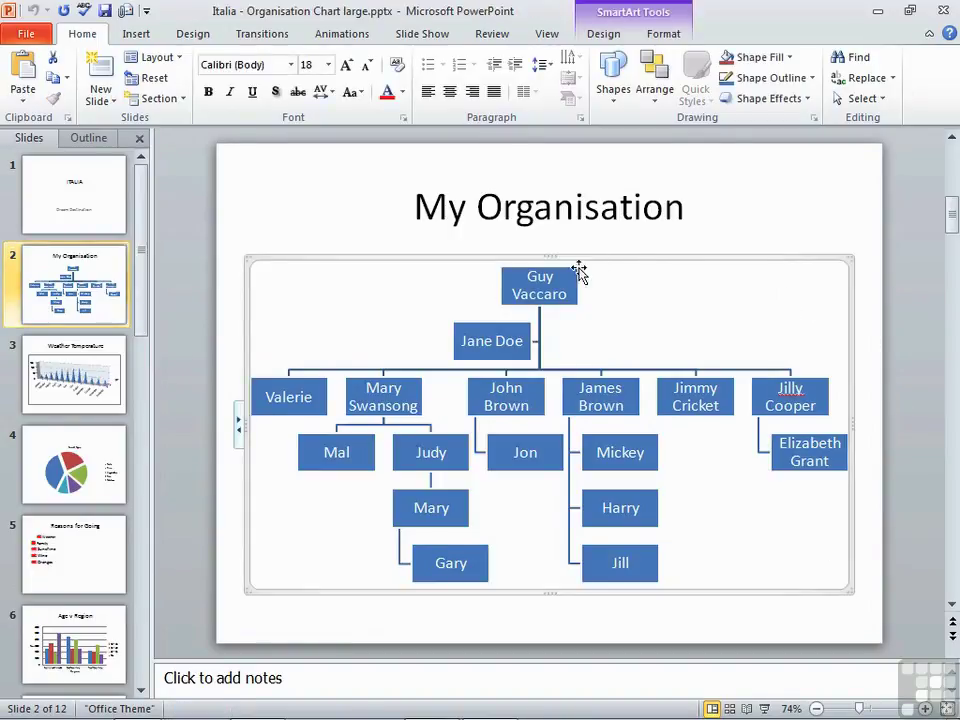
click(609, 36)
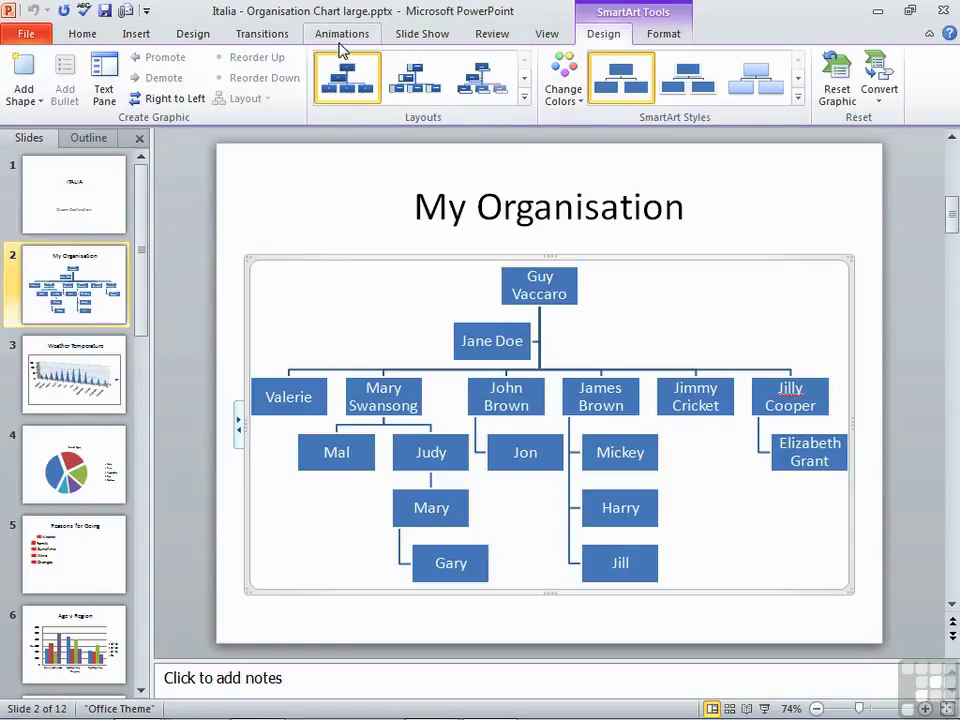
click(524, 98)
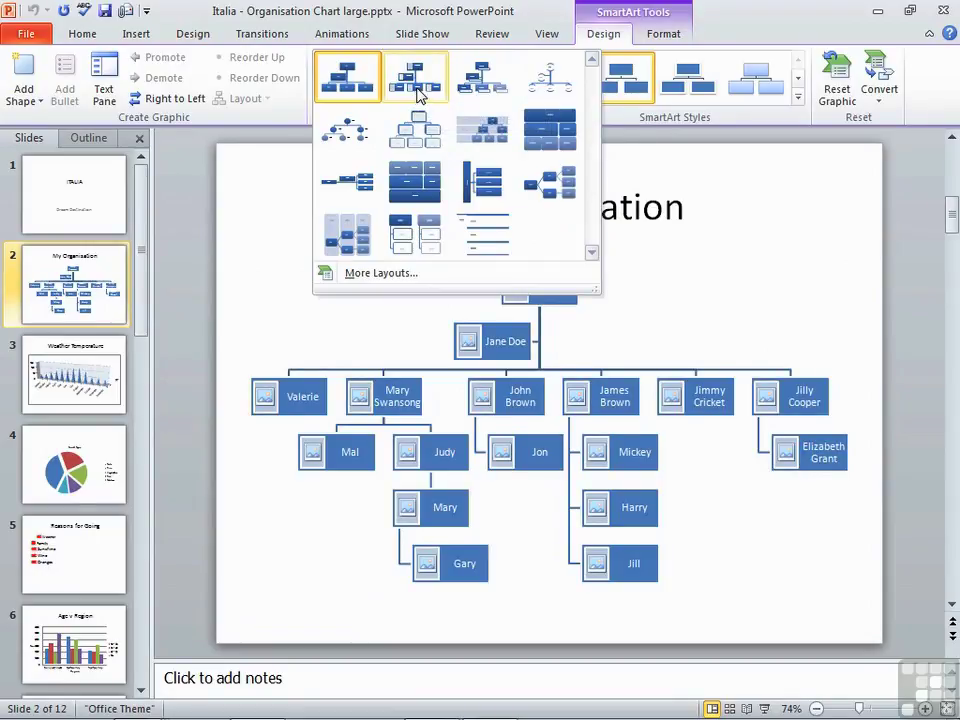
click(419, 94)
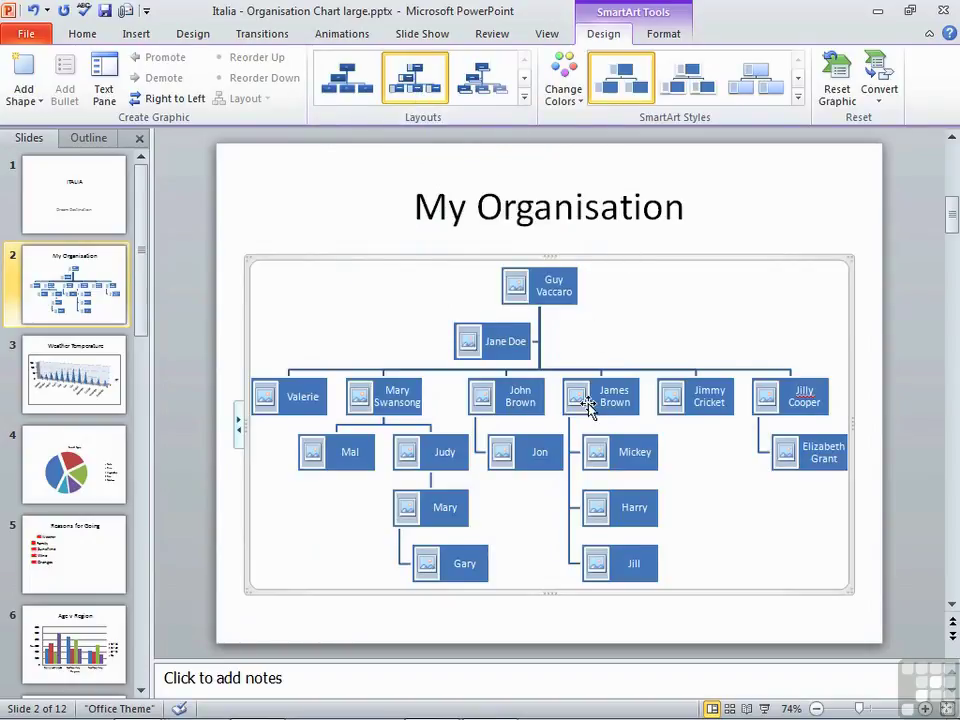
Step: Insert Koala.jpg from Sample Pictures into the picture placeholder of the chart's top box
click(515, 292)
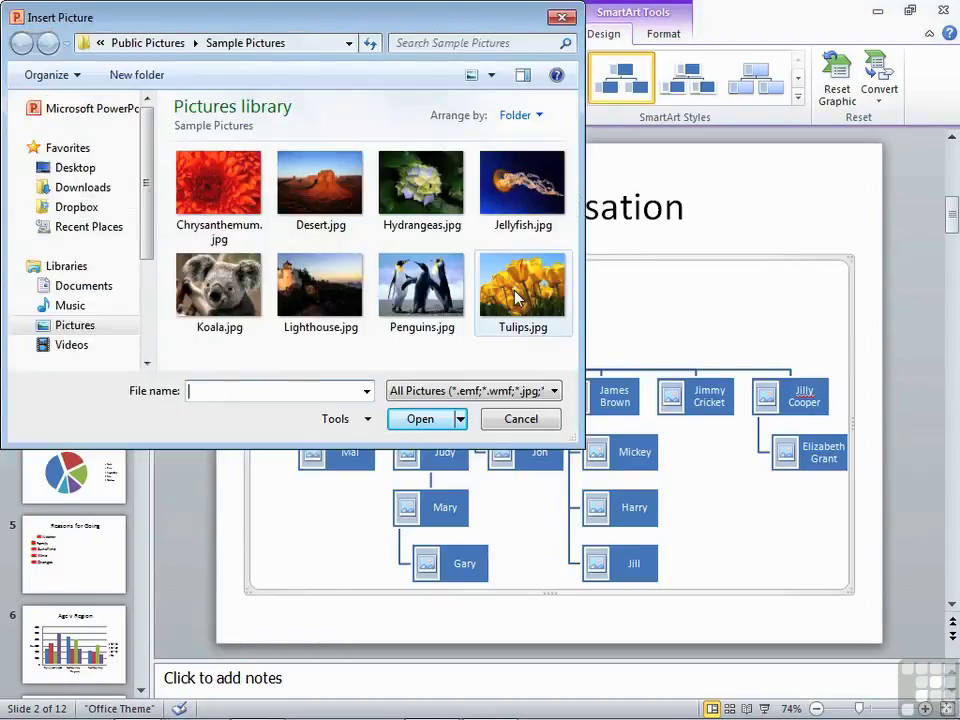
click(245, 303)
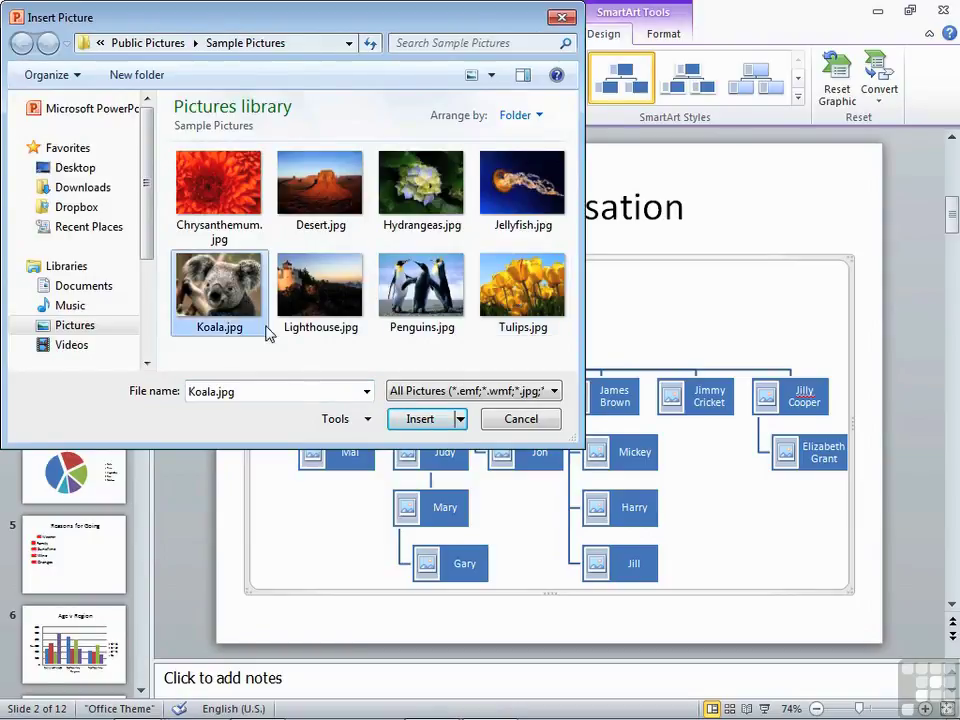
click(420, 420)
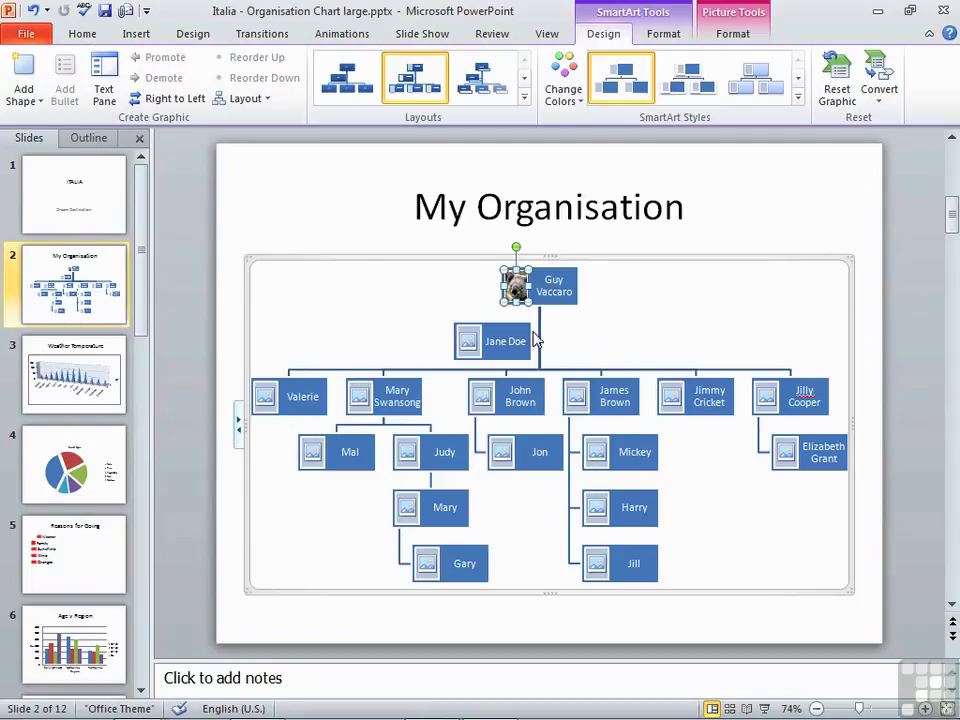
Step: Insert Penguins.jpg into the assistant box and Jellyfish.jpg into the fourth box of the row below it
click(469, 344)
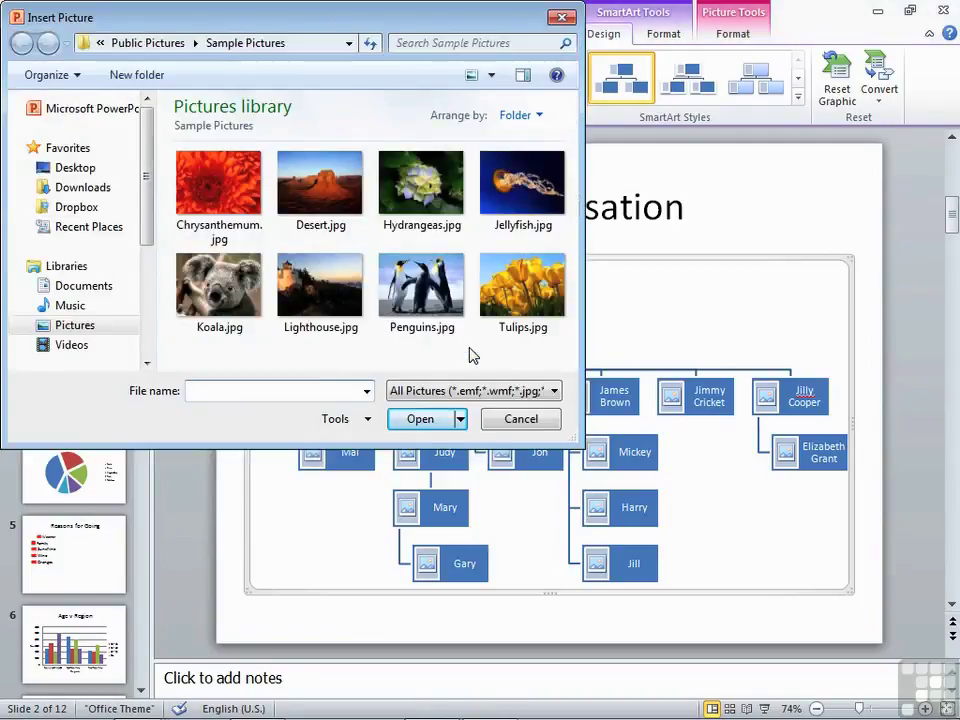
click(437, 322)
double_click(425, 313)
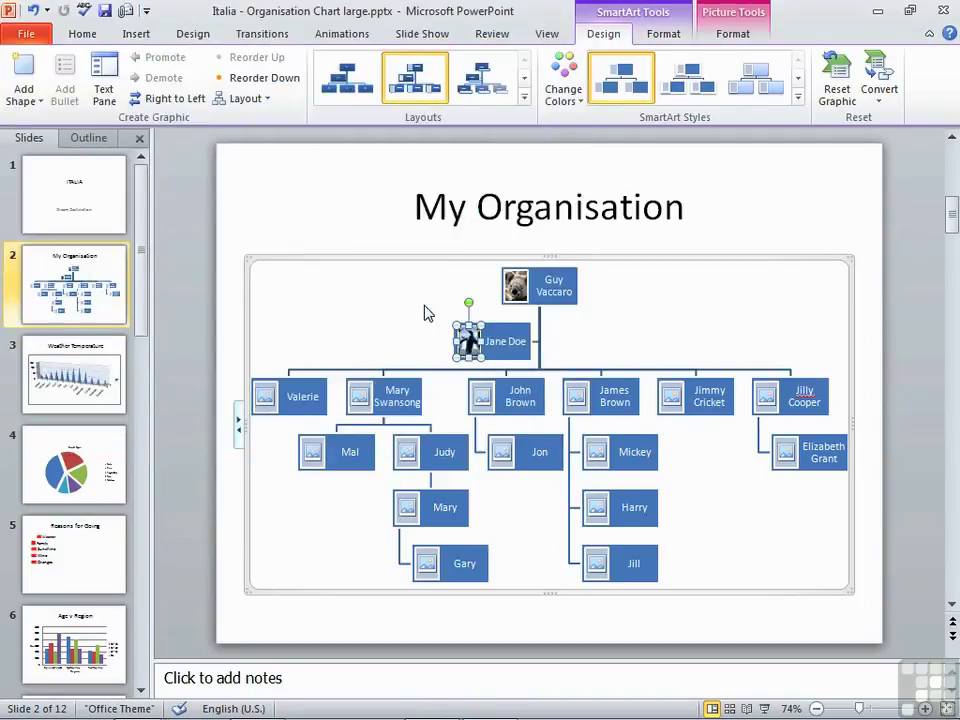
click(570, 396)
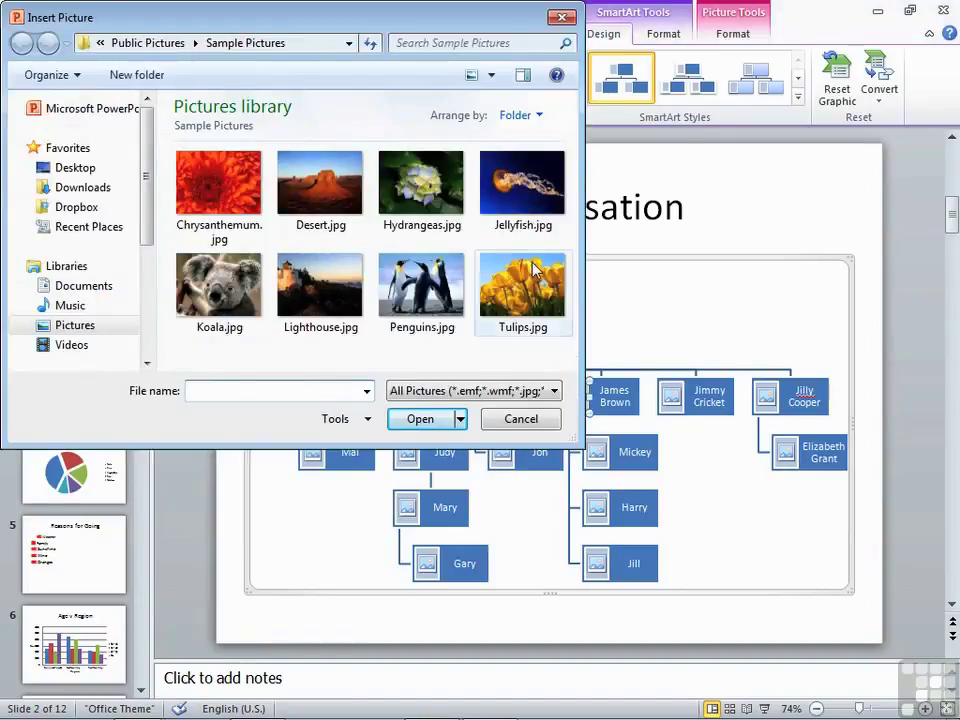
double_click(521, 205)
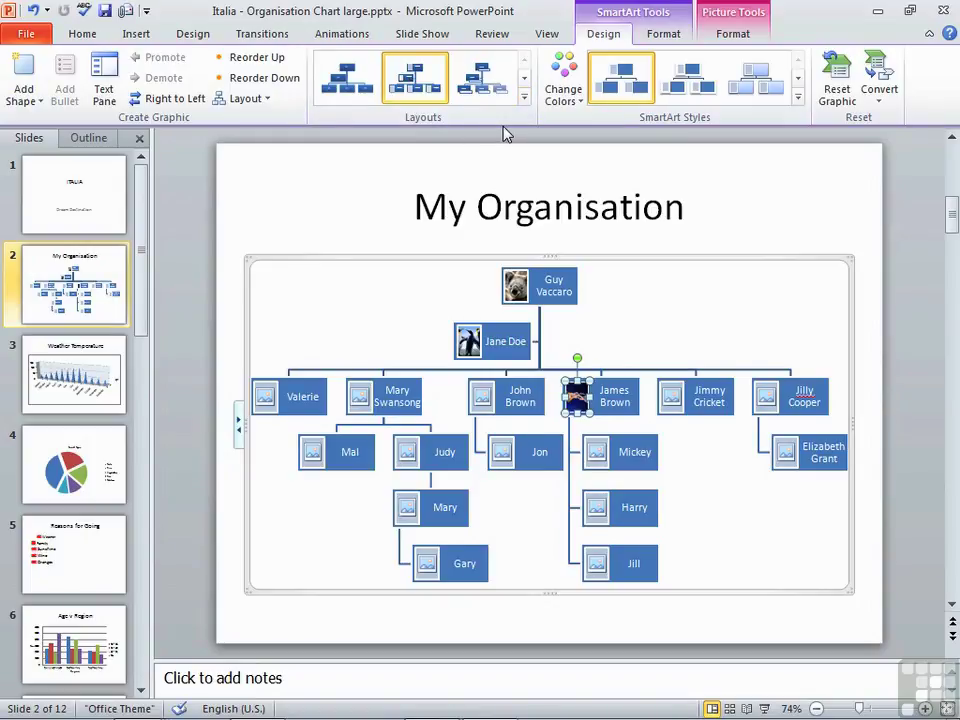
Step: Preview the alternative hierarchy layouts on the chart and keep the picture organisation chart layout
click(524, 97)
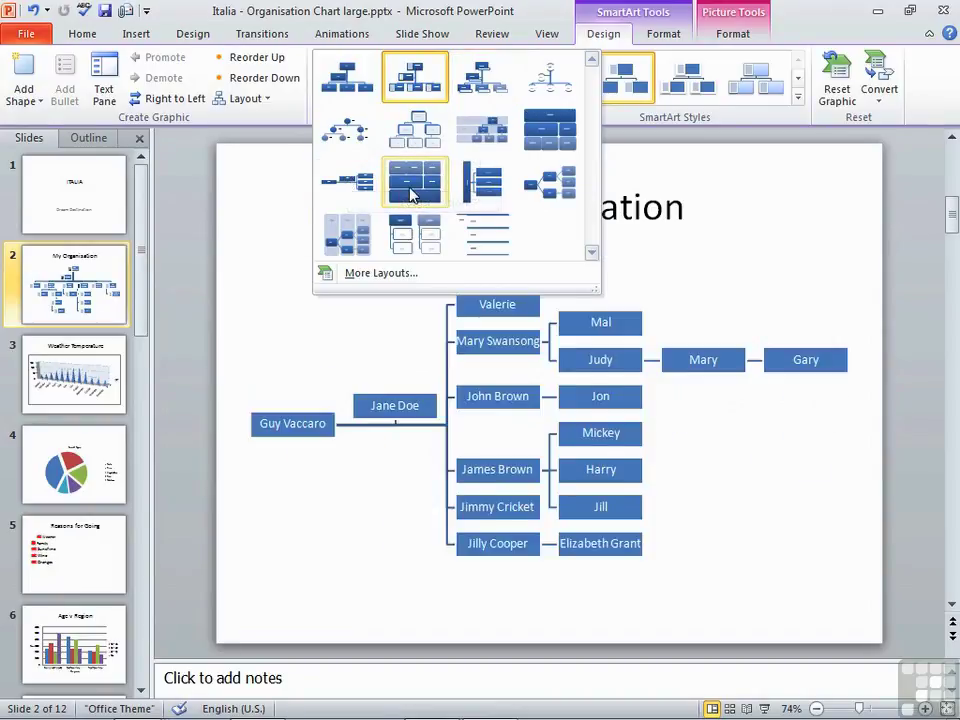
click(434, 95)
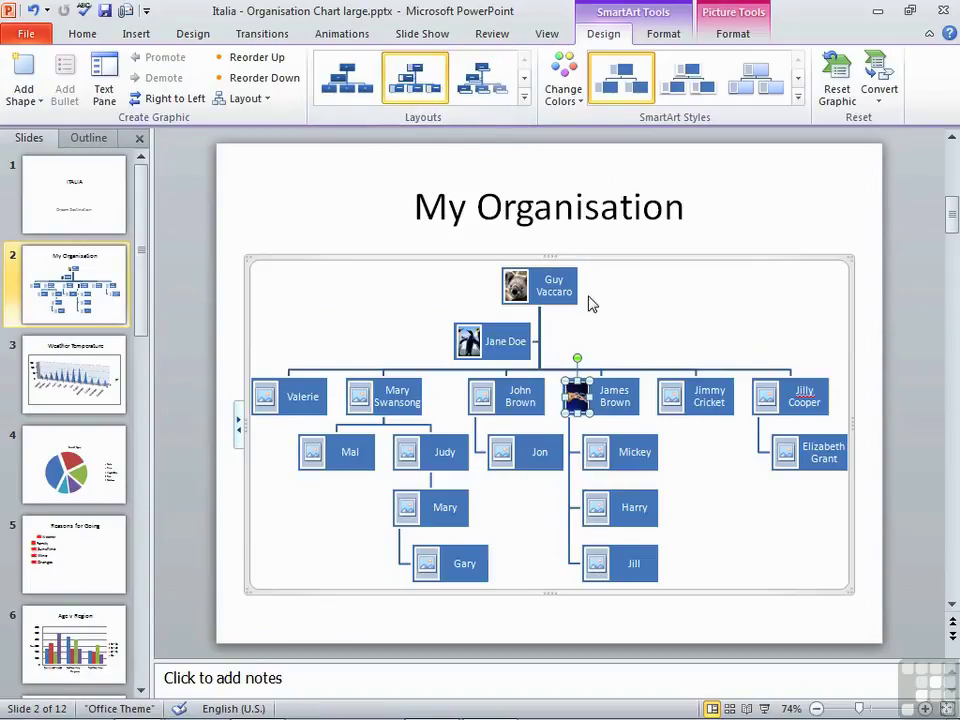
Step: Set the branch layout of the box with the jellyfish picture to Standard
click(628, 458)
click(634, 507)
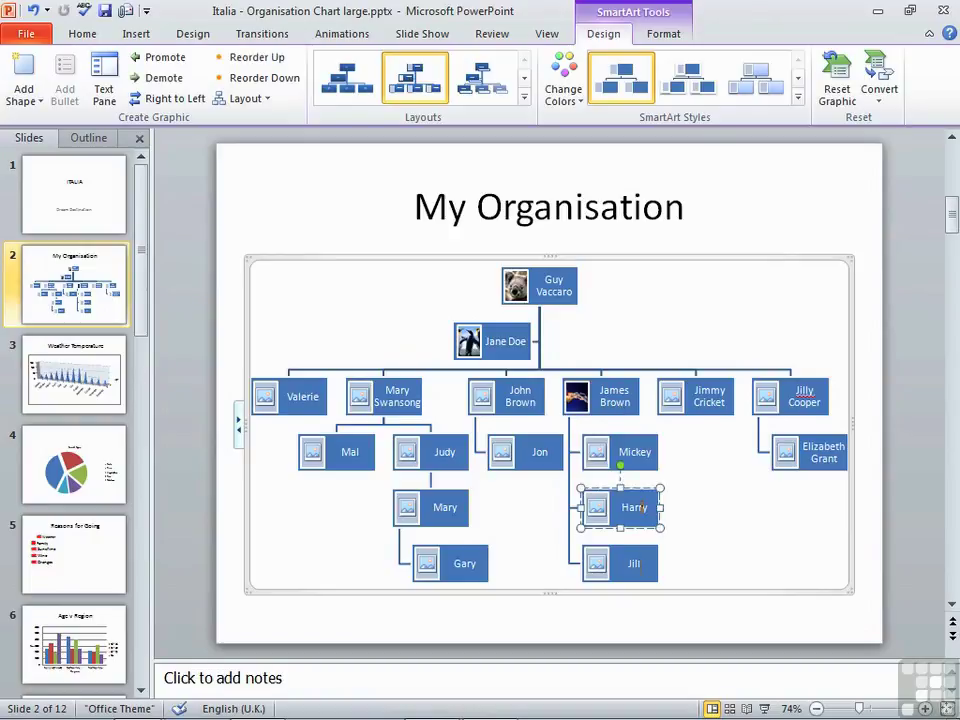
click(634, 550)
click(624, 455)
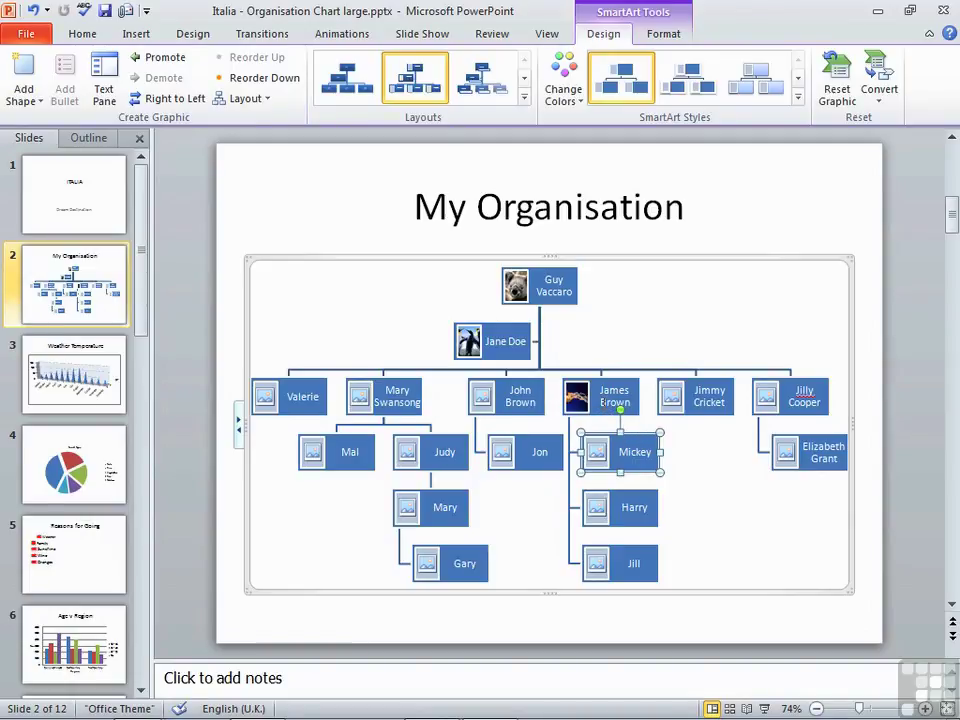
click(601, 402)
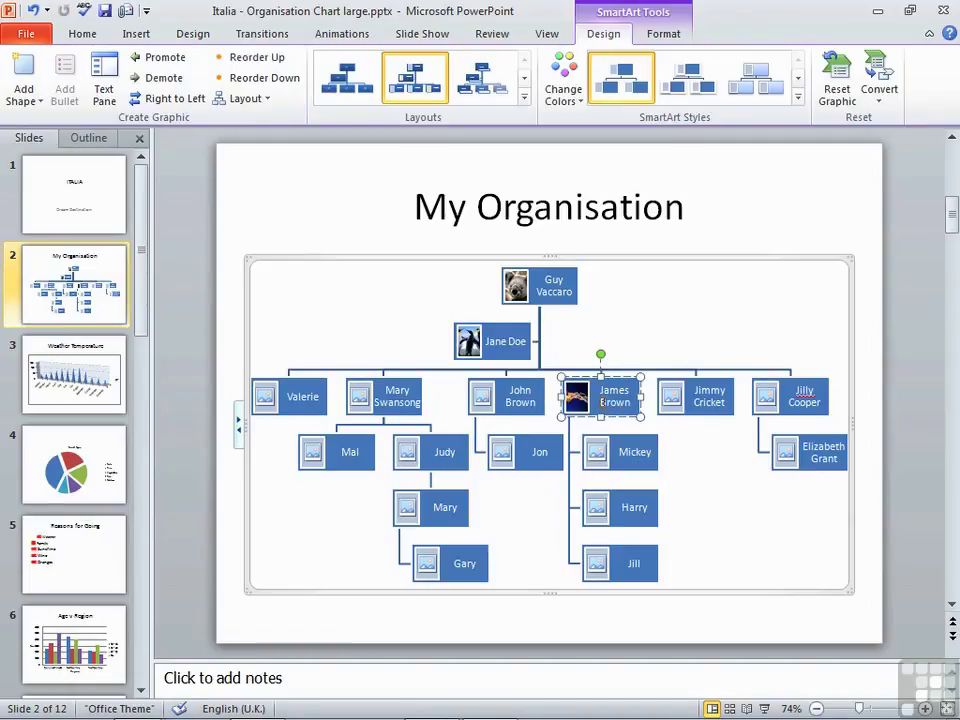
click(268, 104)
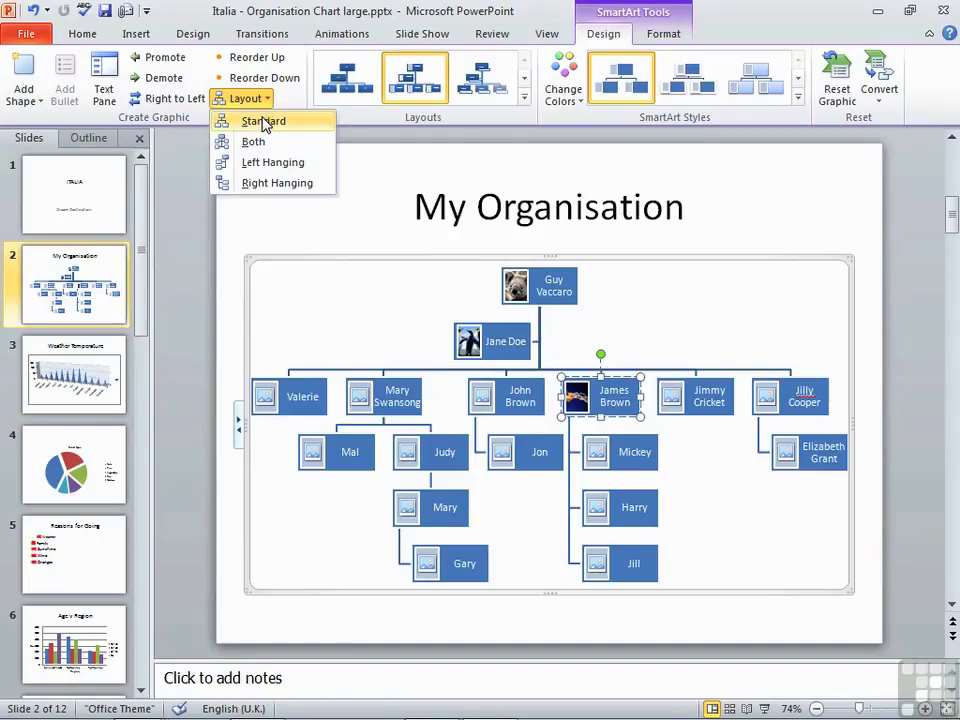
click(263, 122)
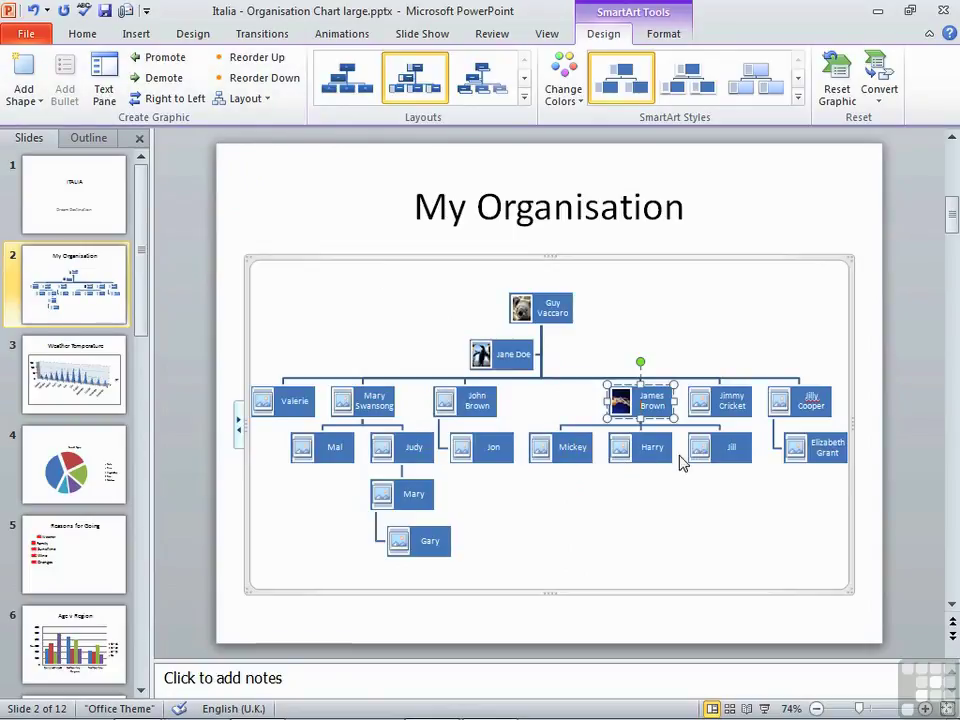
Step: Try the Both, Left Hanging and Right Hanging branch layouts on the jellyfish-picture box
click(267, 102)
click(258, 143)
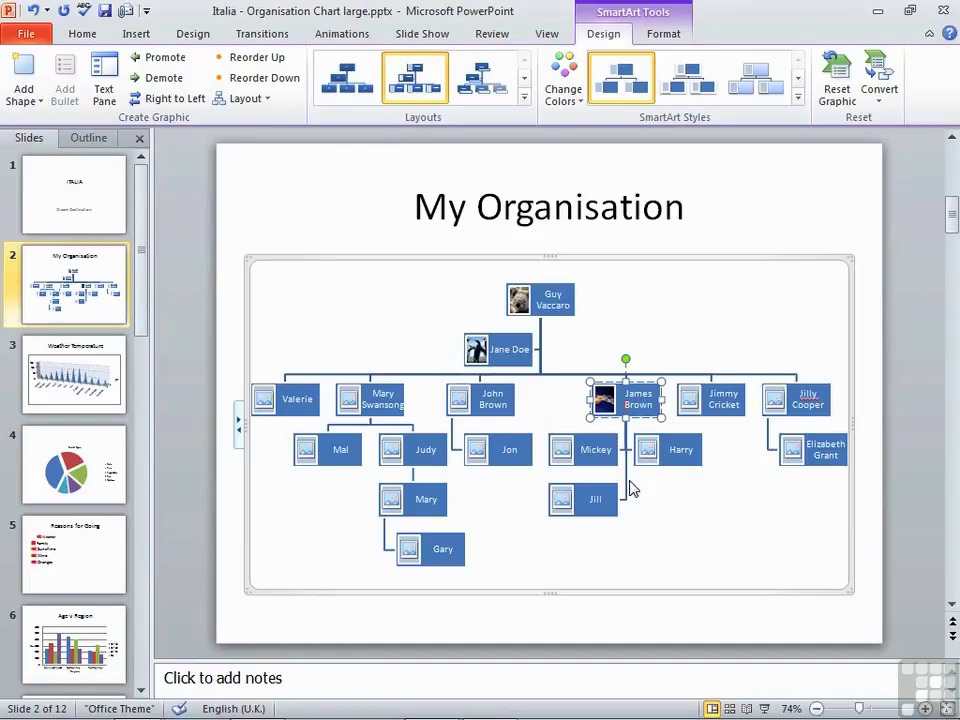
click(262, 100)
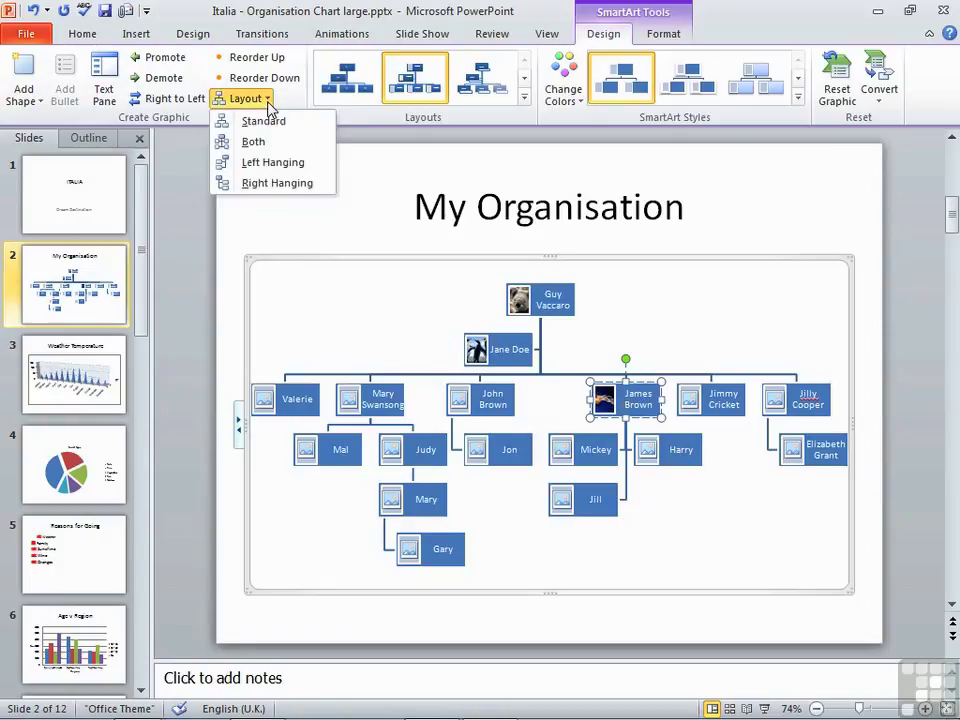
click(267, 170)
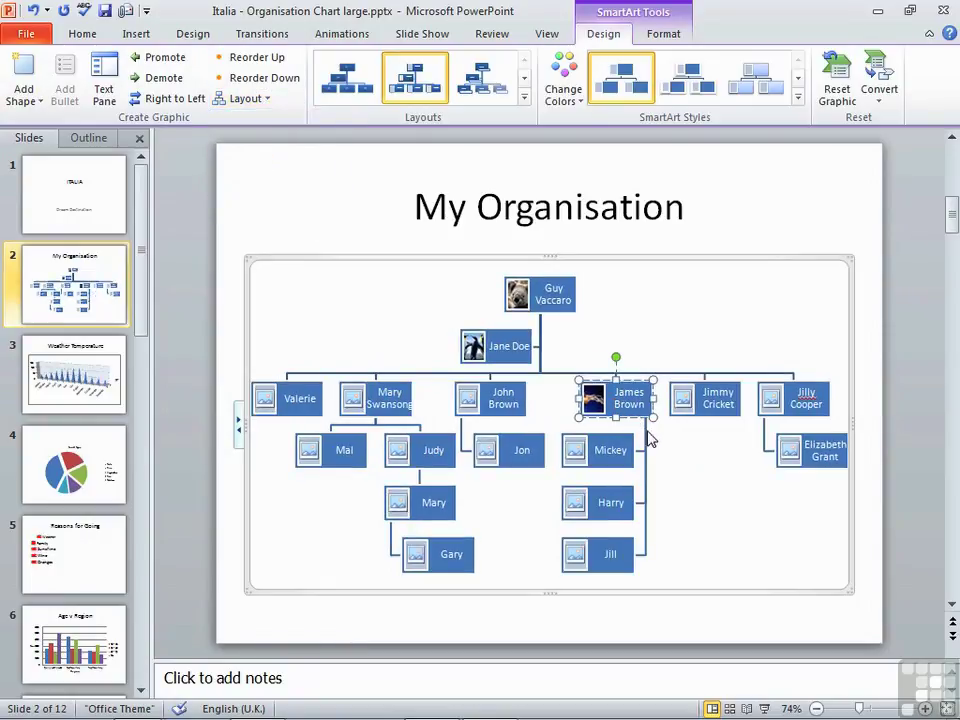
click(245, 99)
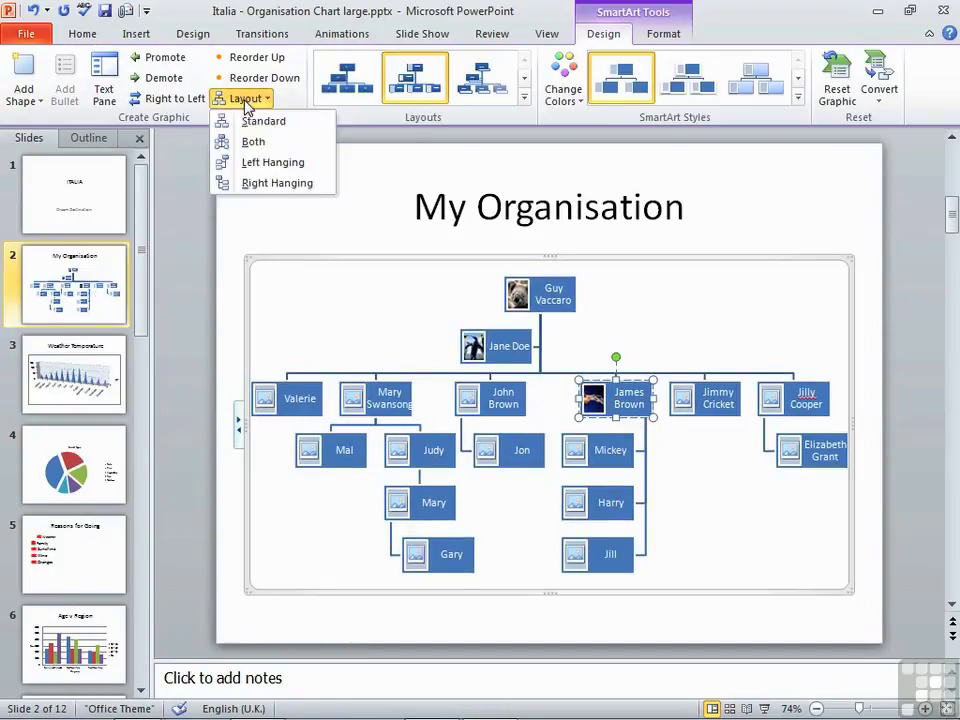
click(262, 183)
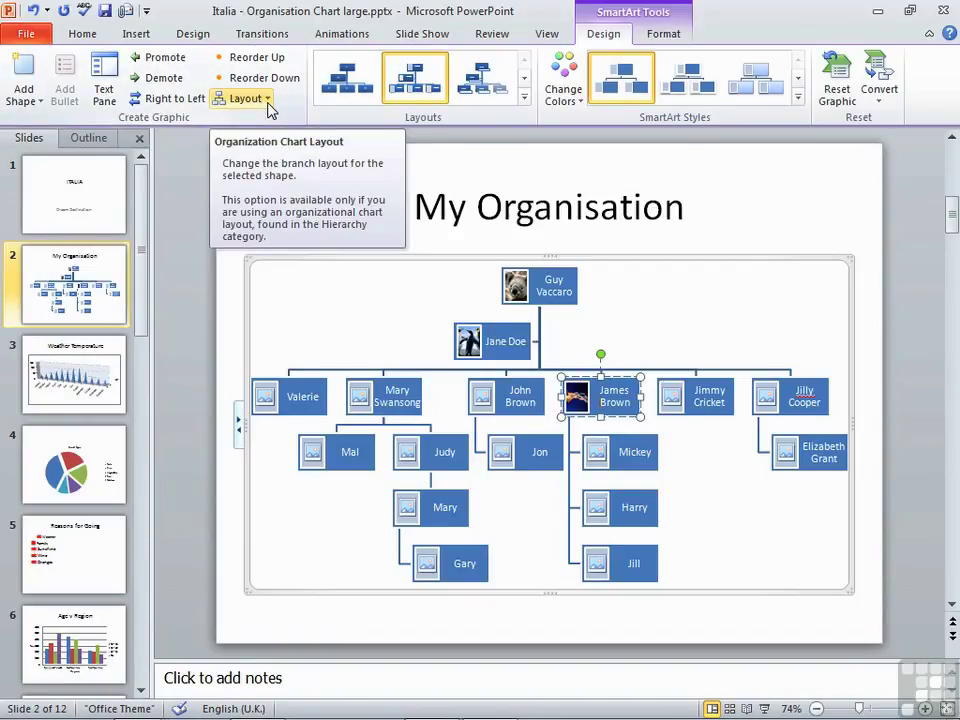
Step: Set the branch layout of the jellyfish-picture box to Both
click(268, 106)
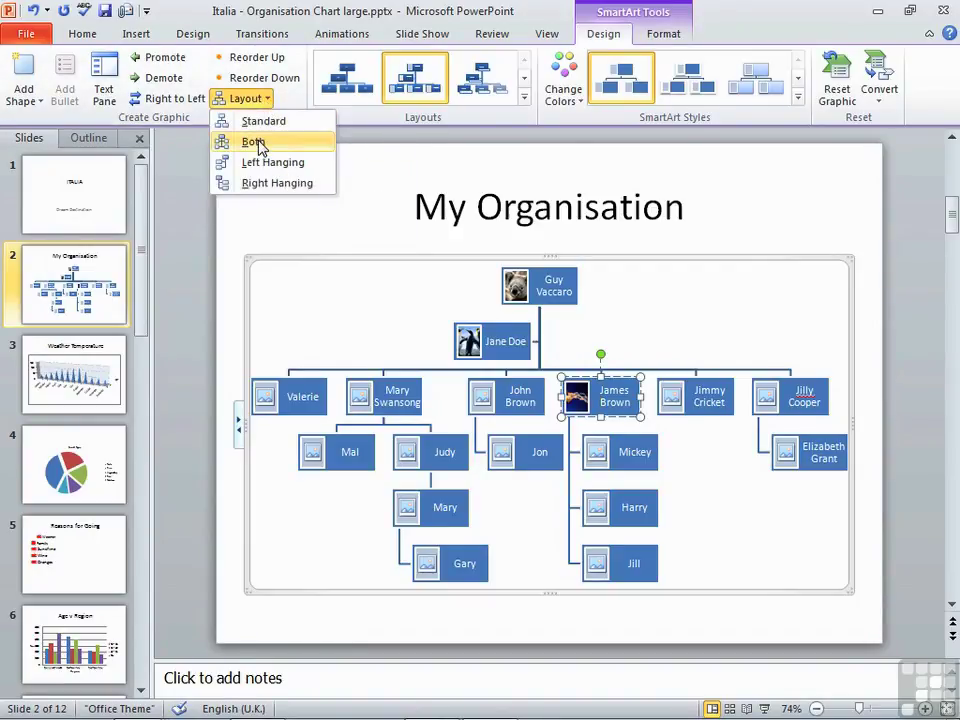
click(256, 143)
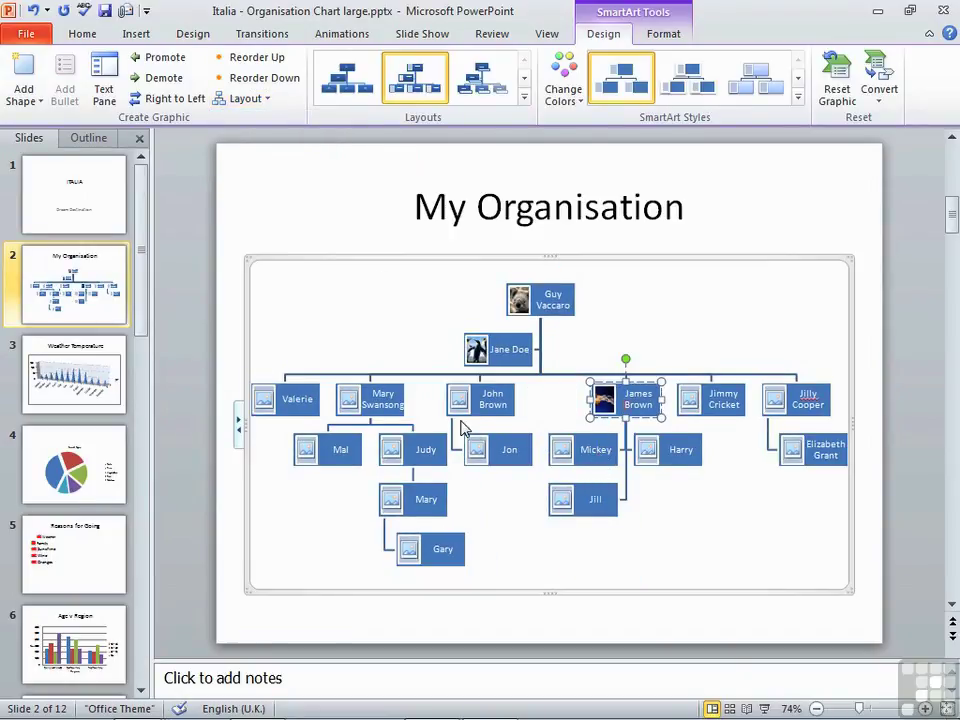
Step: Try the Both branch layout on the chart's top box and set it back to Standard
click(551, 295)
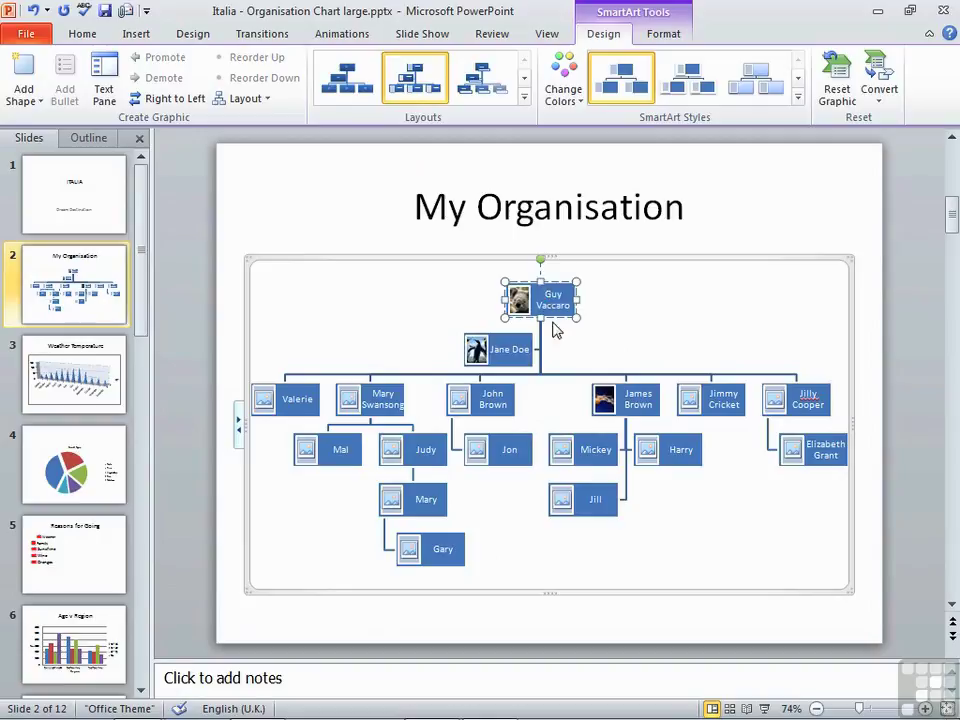
click(258, 101)
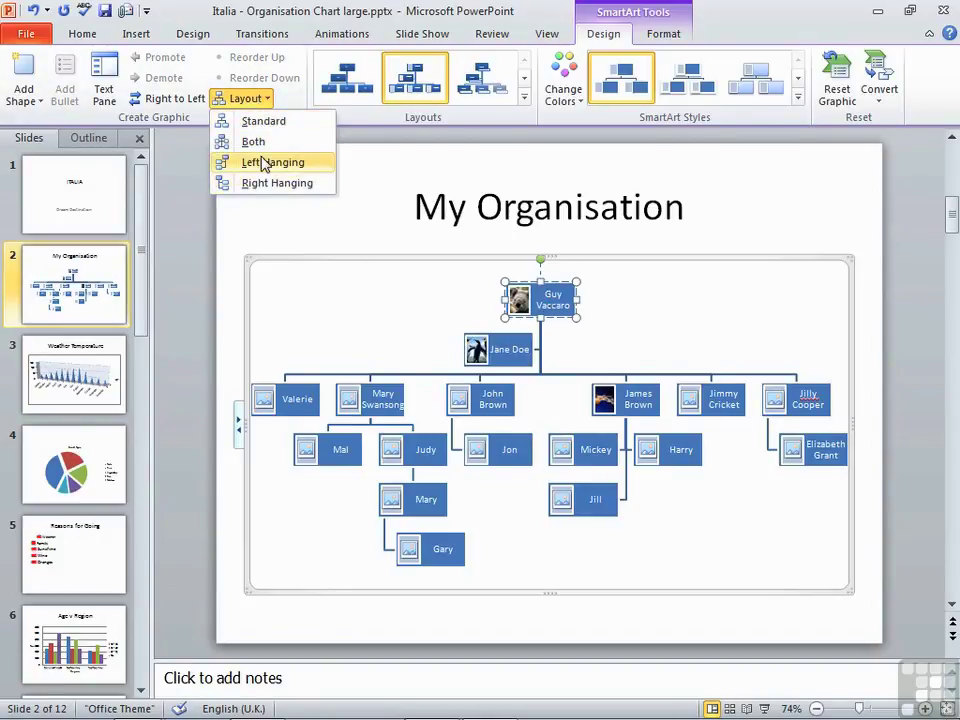
key(Escape)
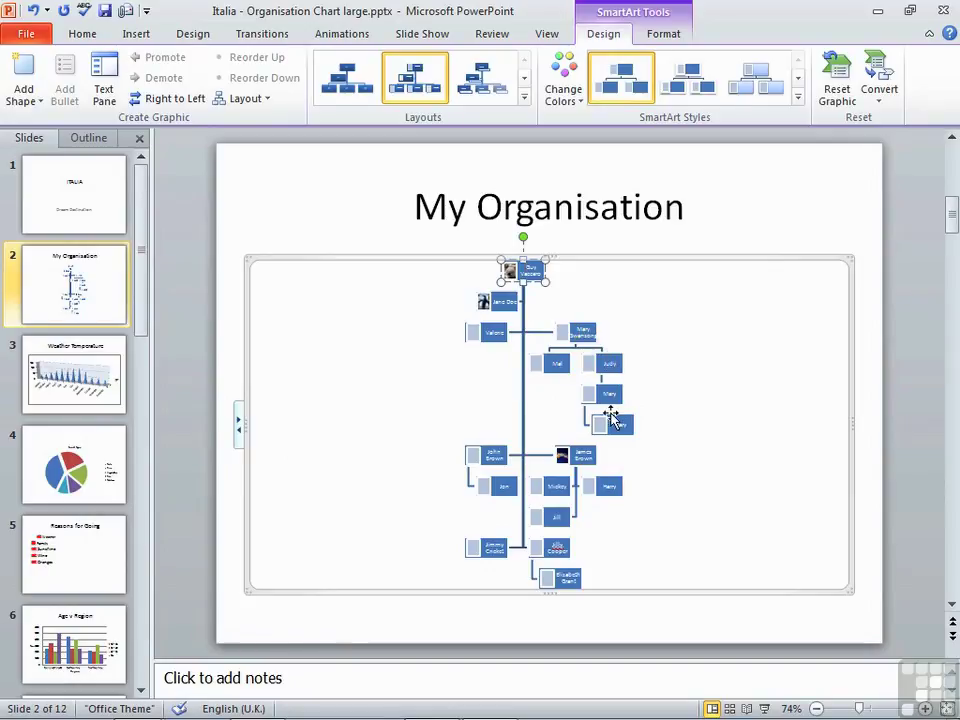
click(258, 100)
click(262, 122)
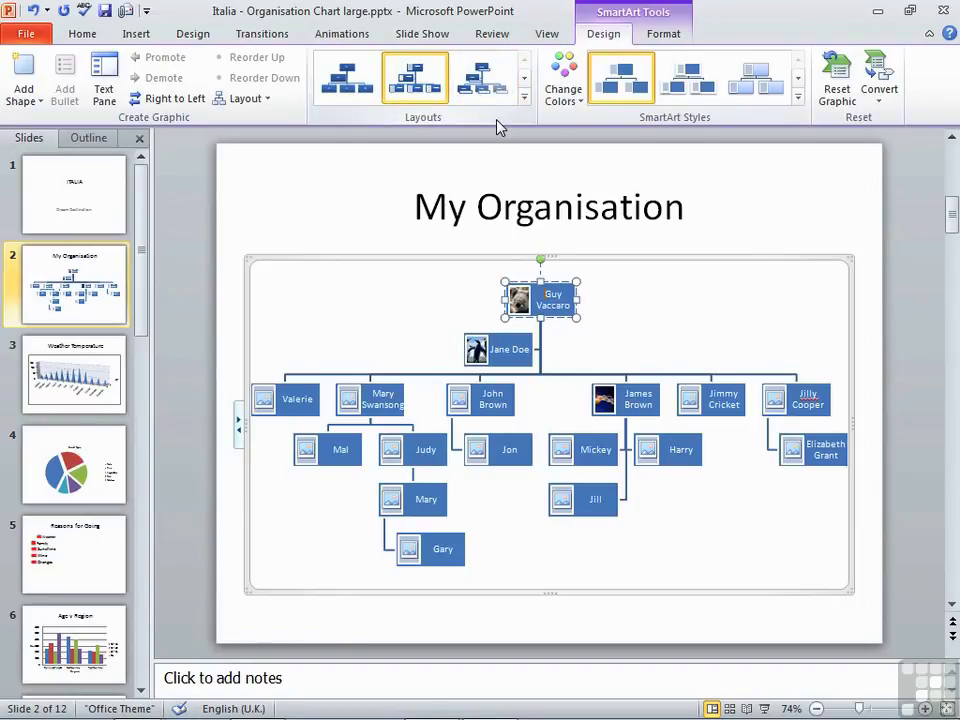
Step: Open the branch layout choices for the chart's top box
click(266, 105)
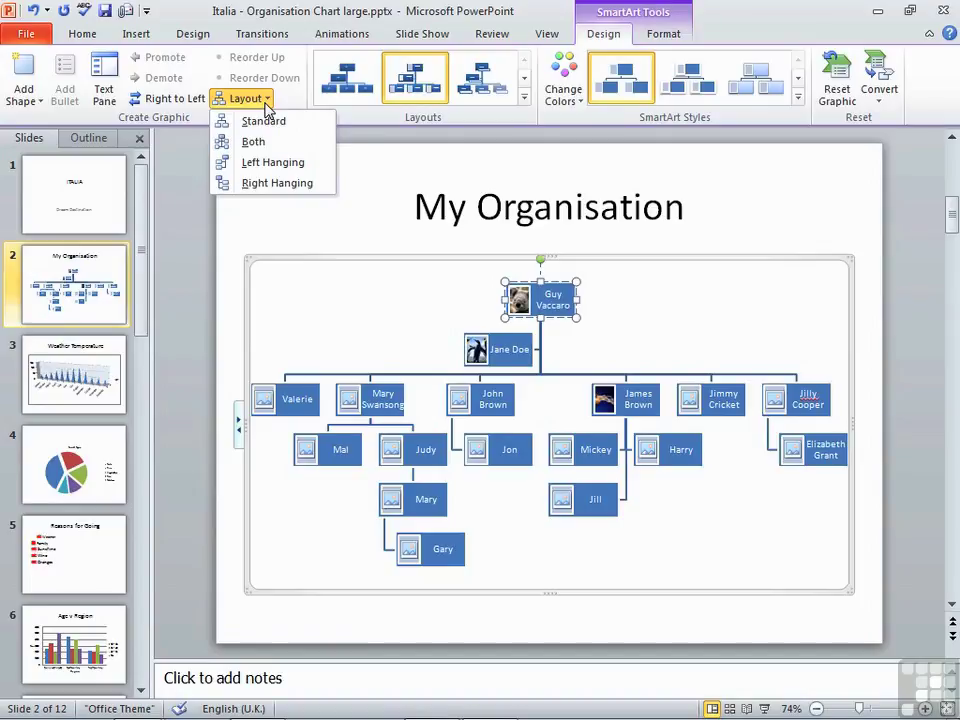